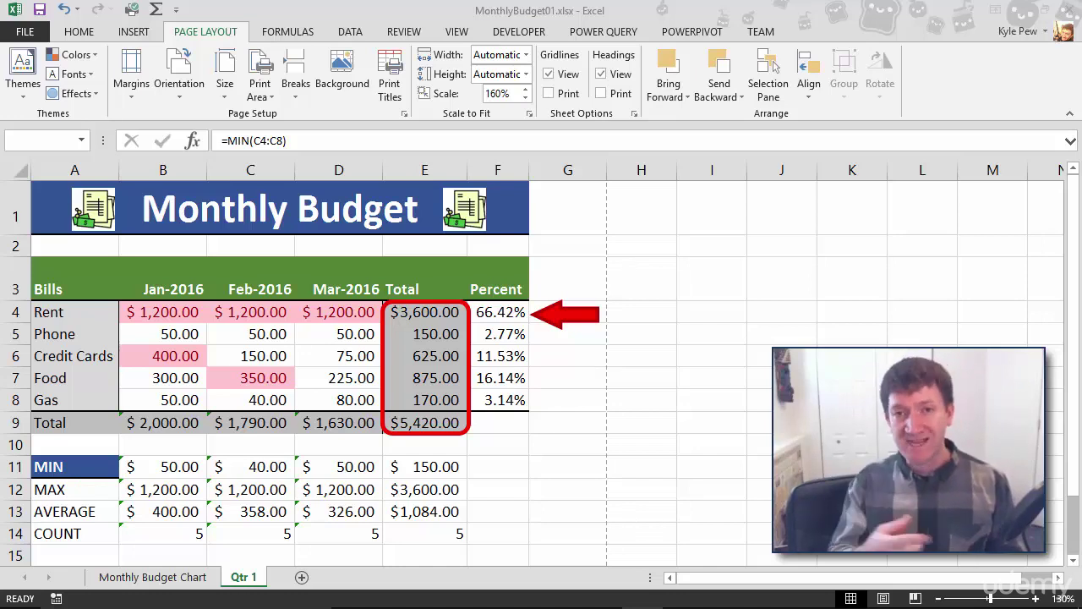
Browse the featured templates and create a new workbook from the Monthly college budget template.
left_click(25, 34)
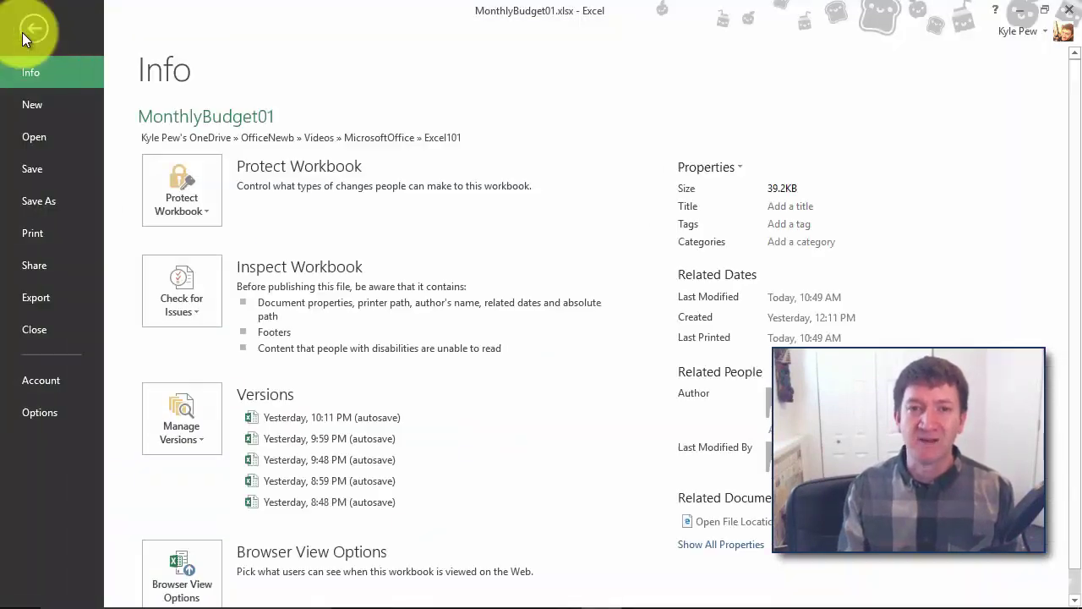
left_click(29, 109)
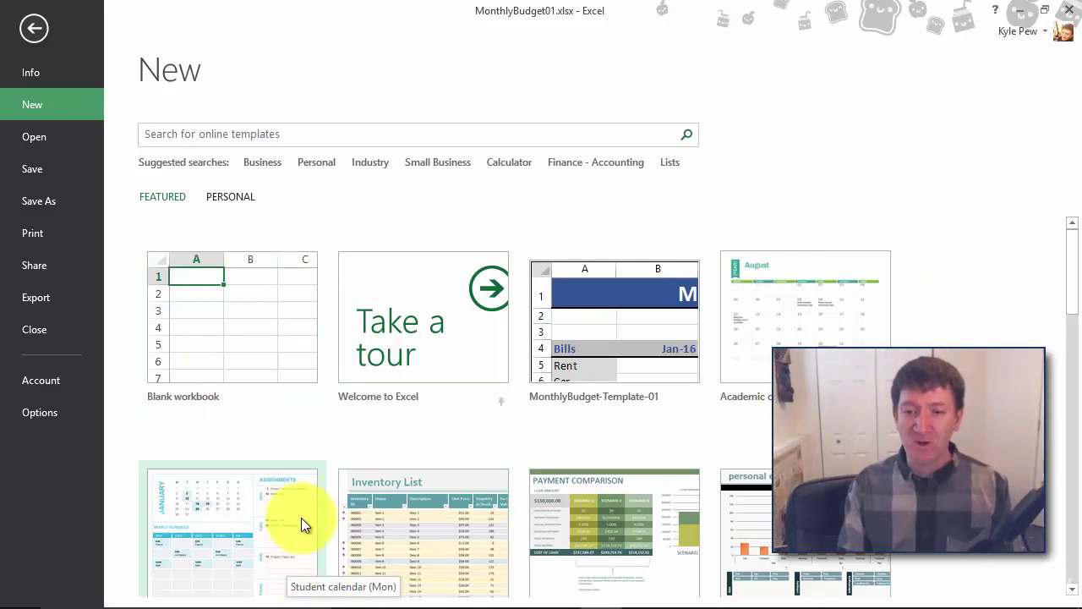
scroll(301, 518, "down", 2)
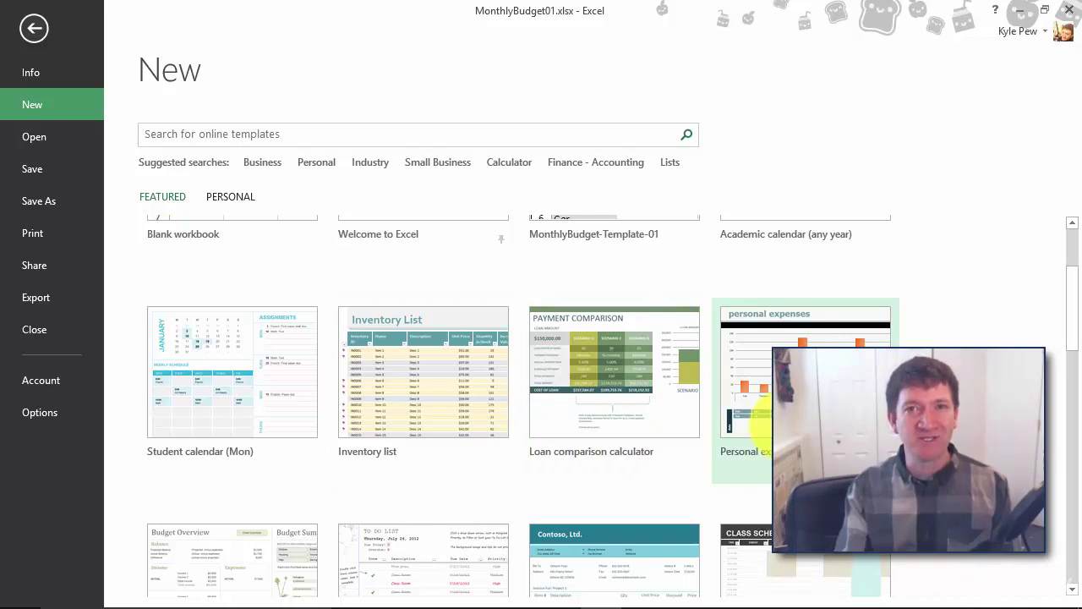
scroll(205, 389, "down", 7)
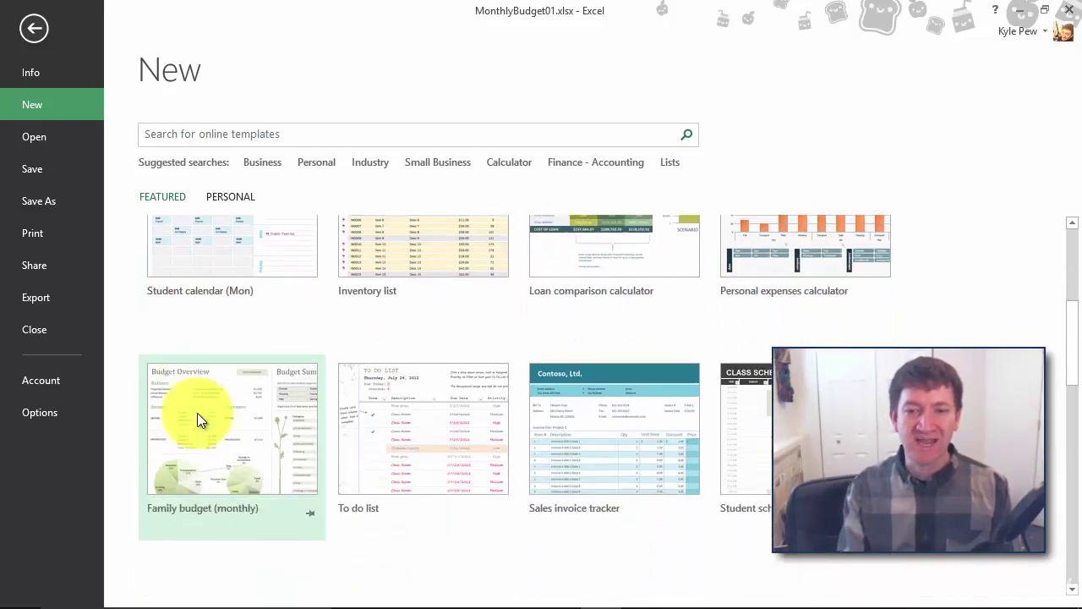
scroll(197, 413, "down", 1)
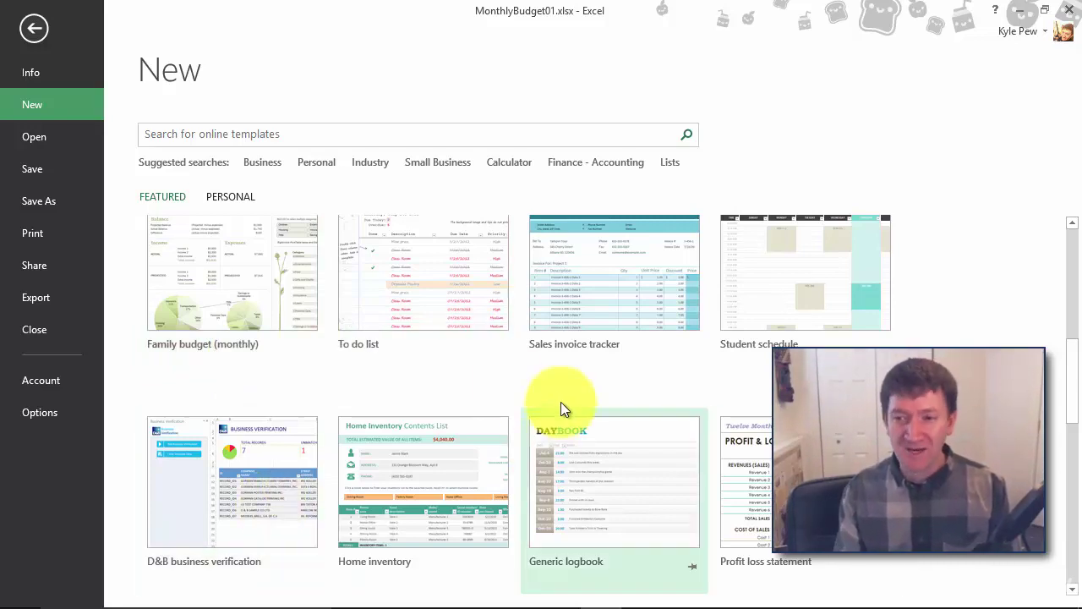
scroll(503, 387, "down", 3)
scroll(505, 389, "down", 8)
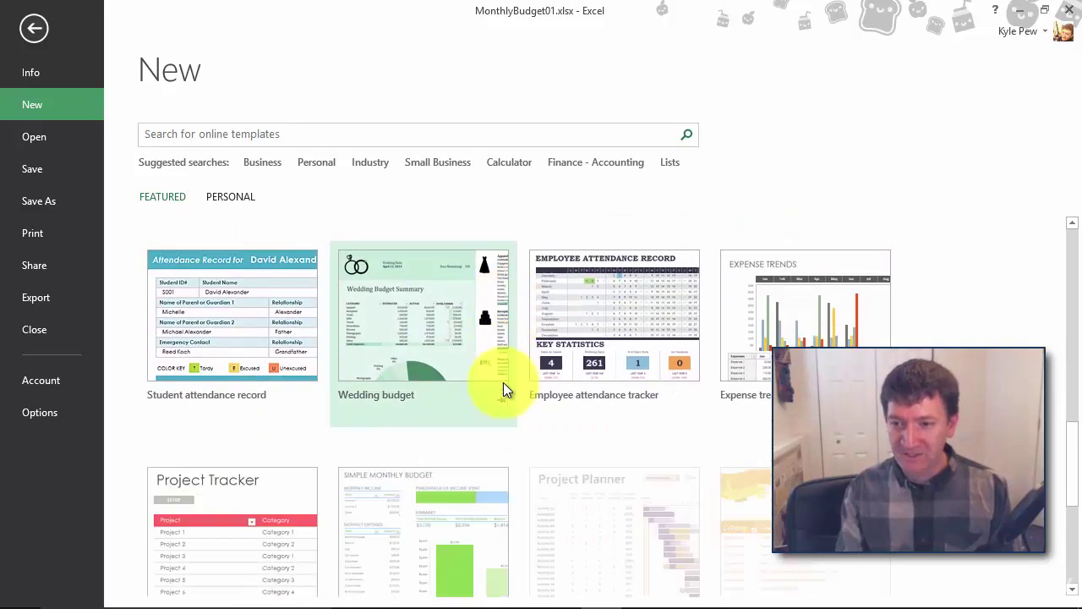
scroll(503, 389, "down", 4)
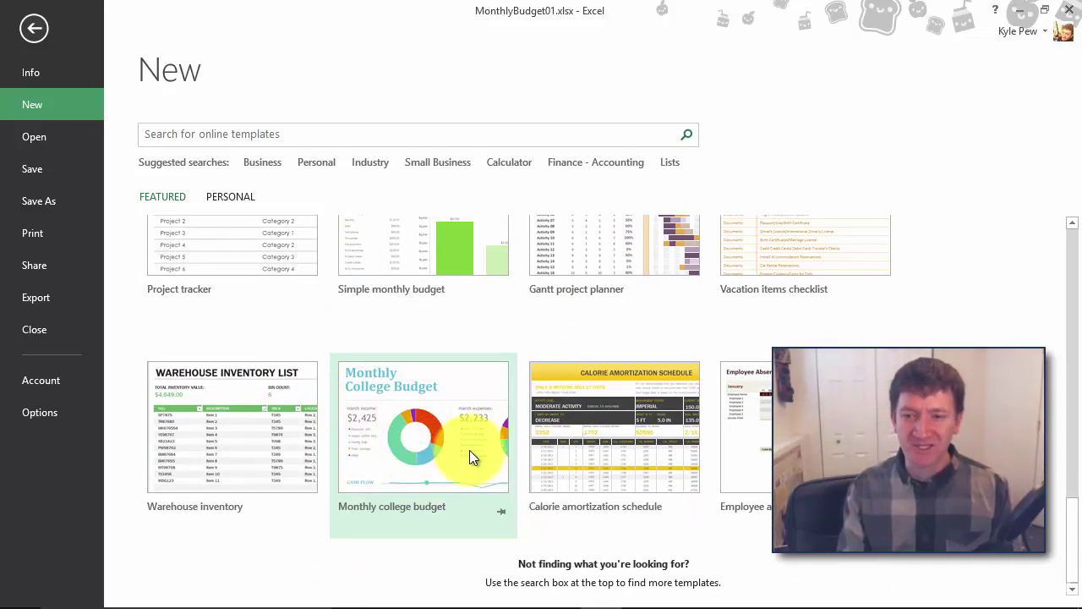
left_click(408, 427)
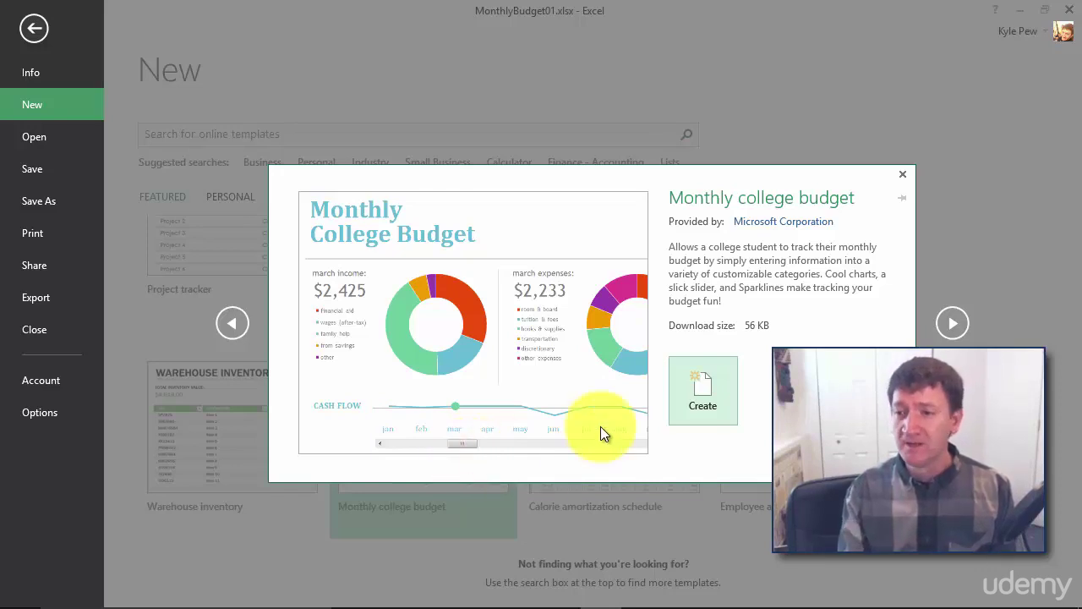
left_click(705, 394)
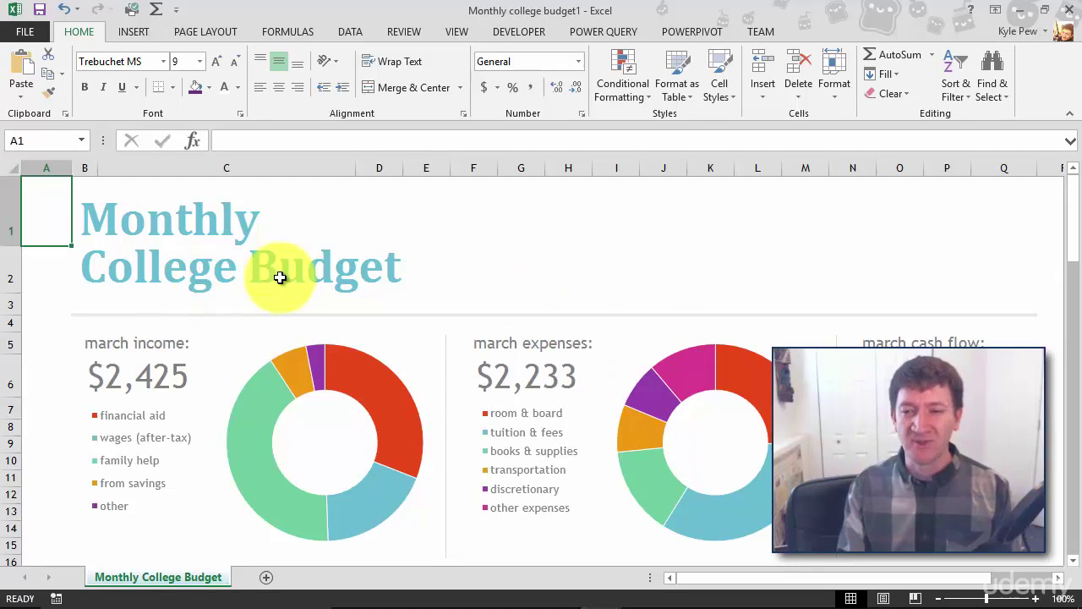
Move the cash flow chart's month slider to February and close the college budget workbook.
scroll(280, 280, "down", 3)
scroll(280, 280, "down", 3)
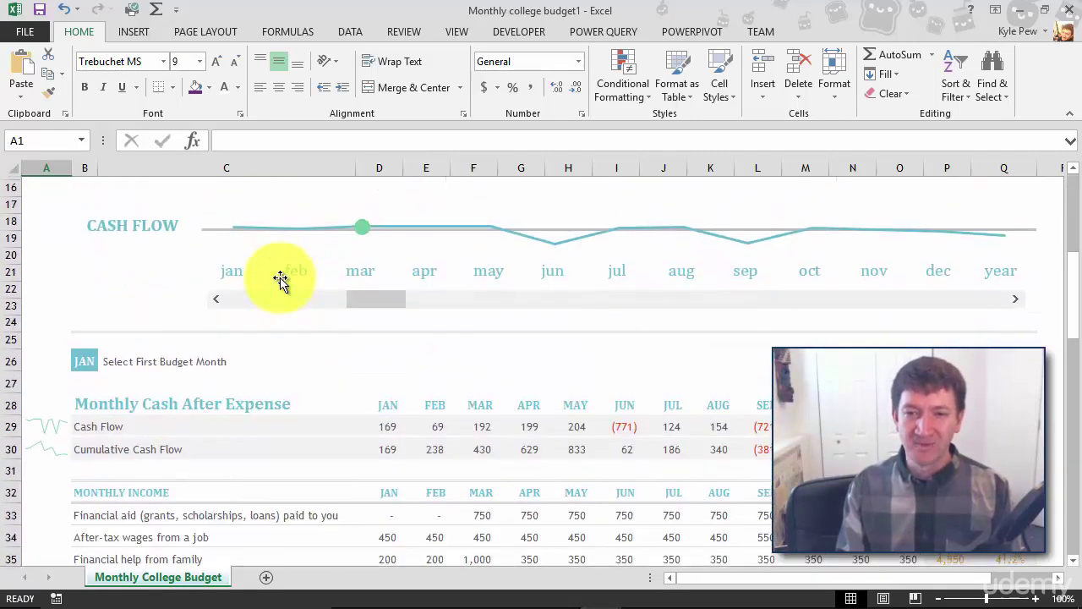
scroll(280, 280, "up", 4)
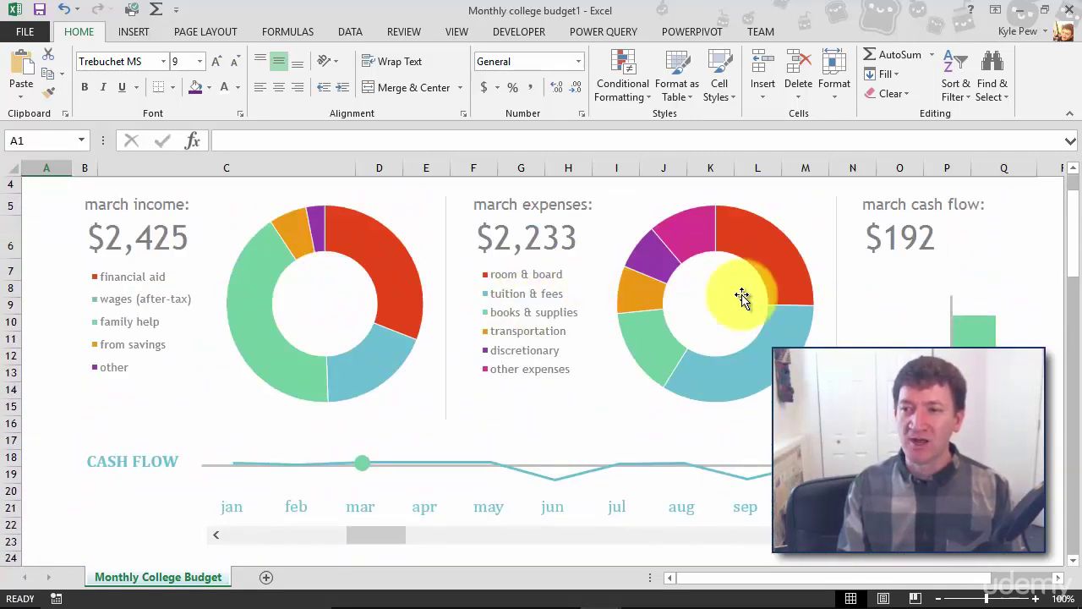
scroll(290, 316, "down", 1)
scroll(288, 330, "down", 2)
left_click_drag(394, 348, 457, 360)
left_click_drag(555, 365, 351, 353)
scroll(302, 381, "down", 4)
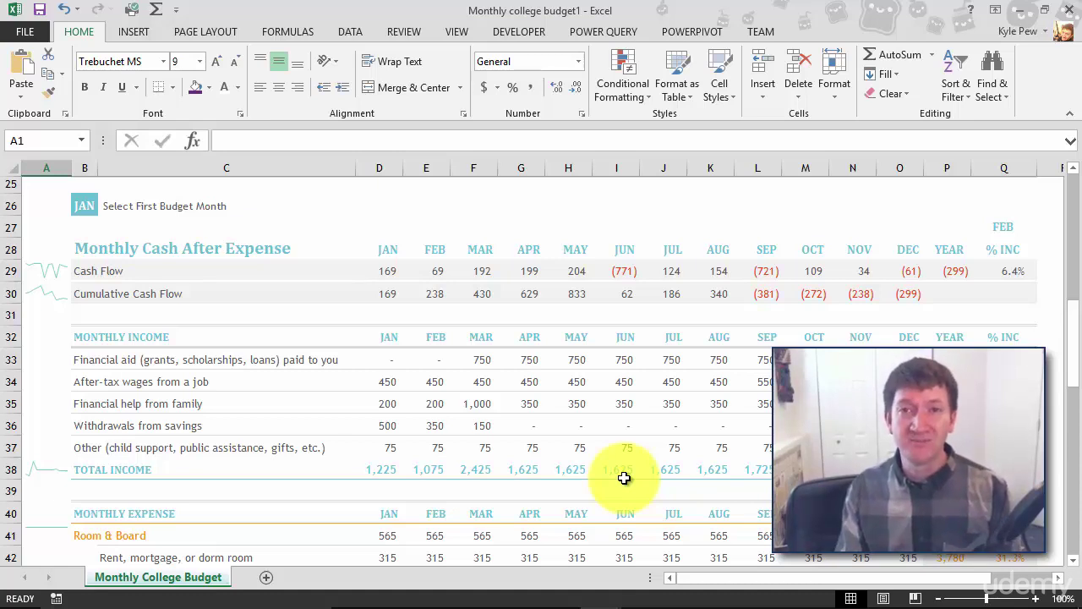
left_click(27, 33)
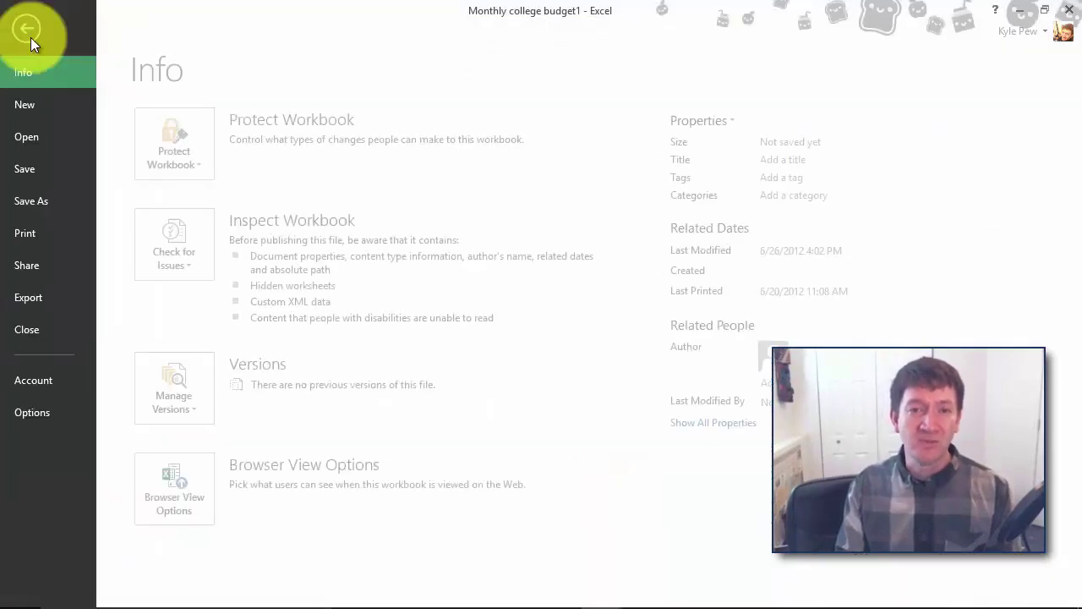
left_click(42, 328)
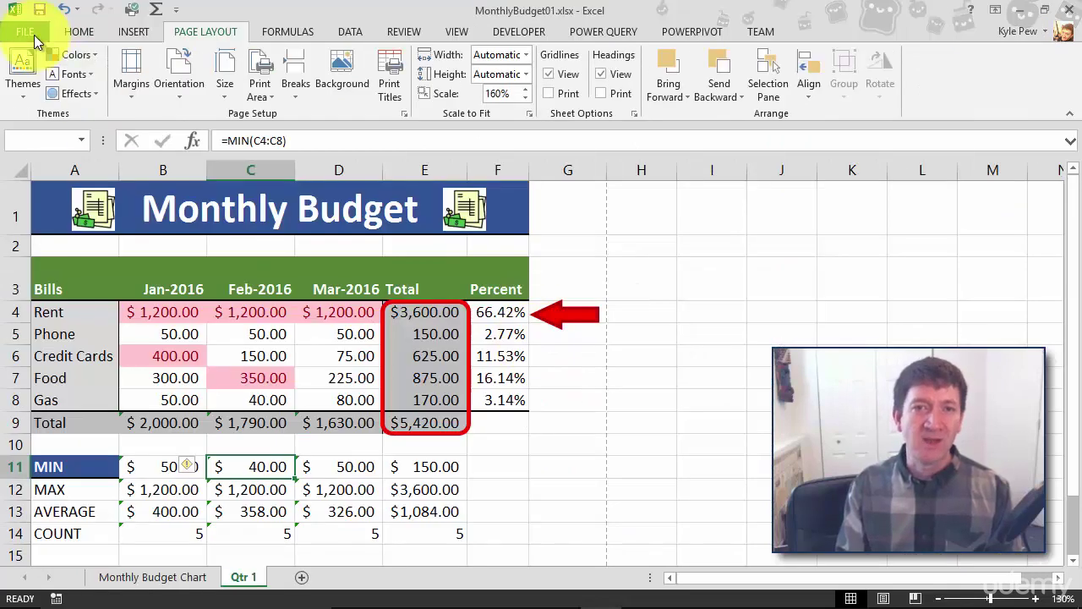
Search the online templates for "loan".
left_click(29, 32)
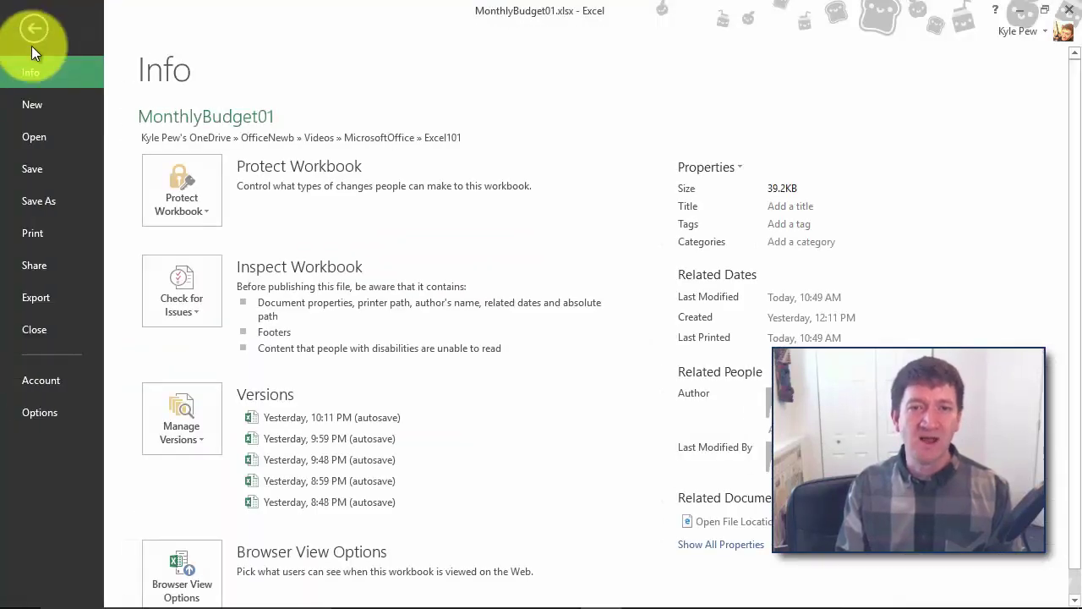
left_click(39, 107)
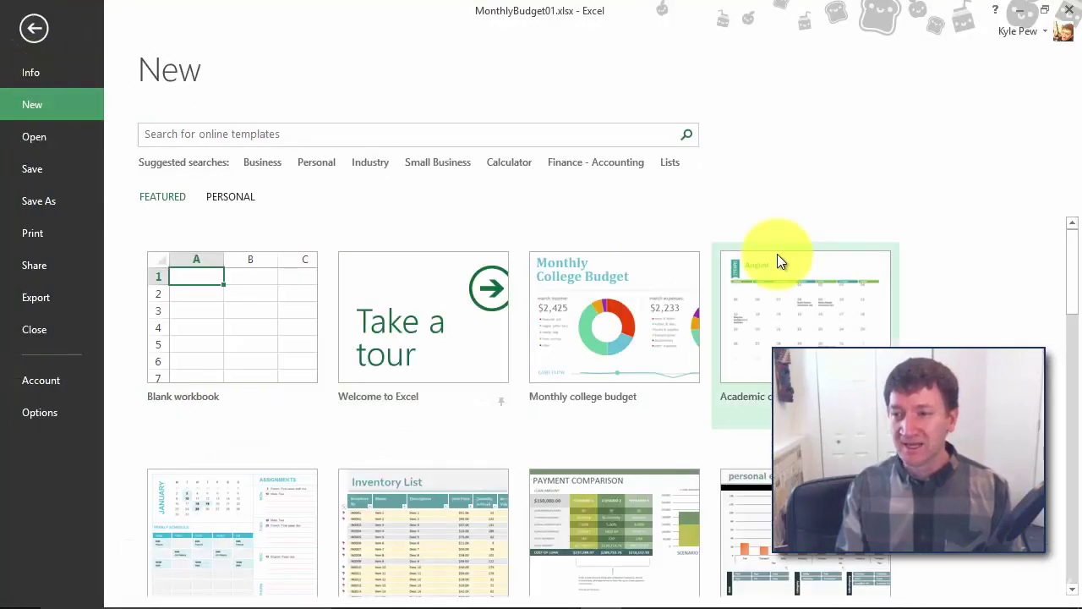
left_click(273, 136)
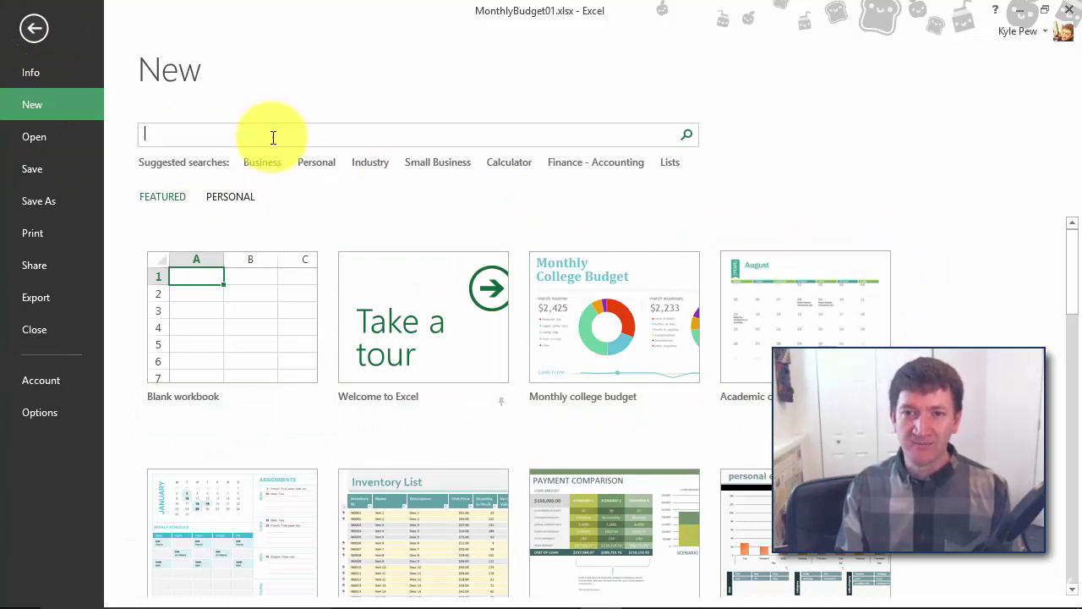
type("loan")
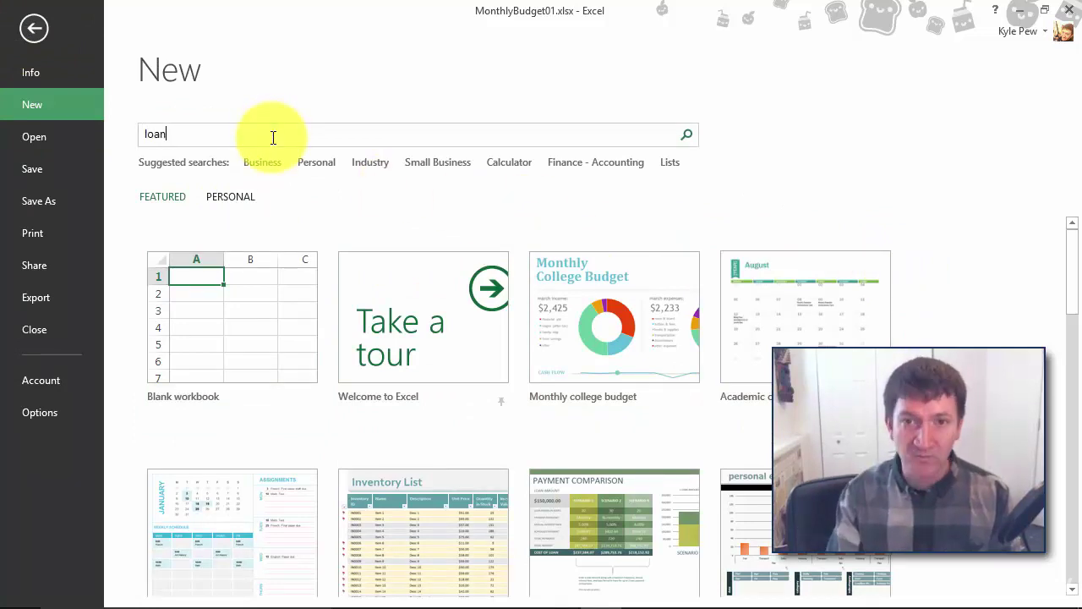
key("Return")
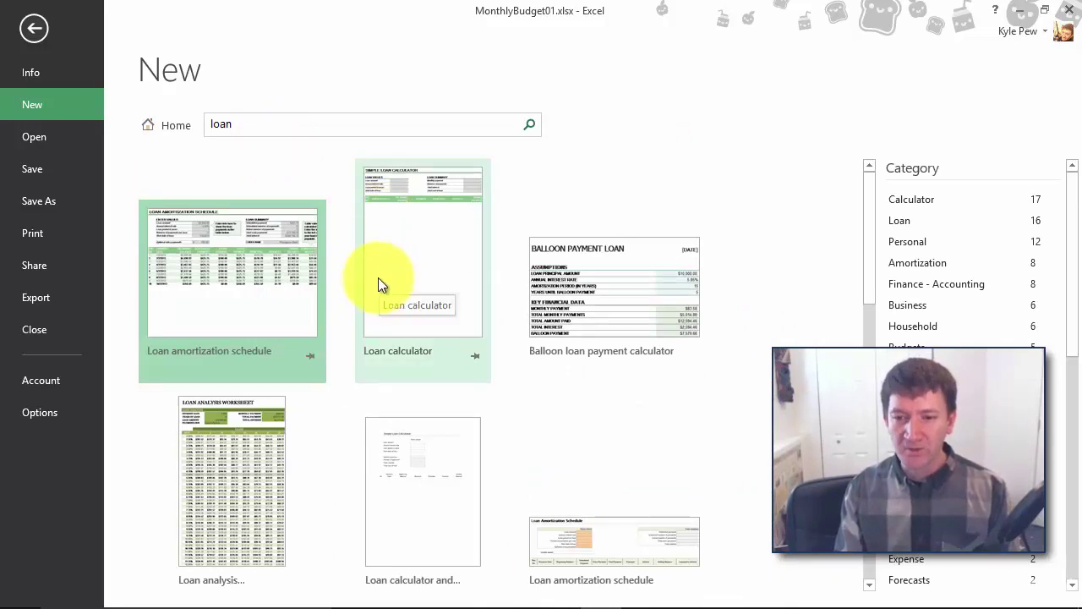
Create a new workbook from the Loan amortization schedule template with orange input cells, listed beside the loan calculator in the second row.
scroll(217, 455, "down", 1)
scroll(217, 455, "down", 2)
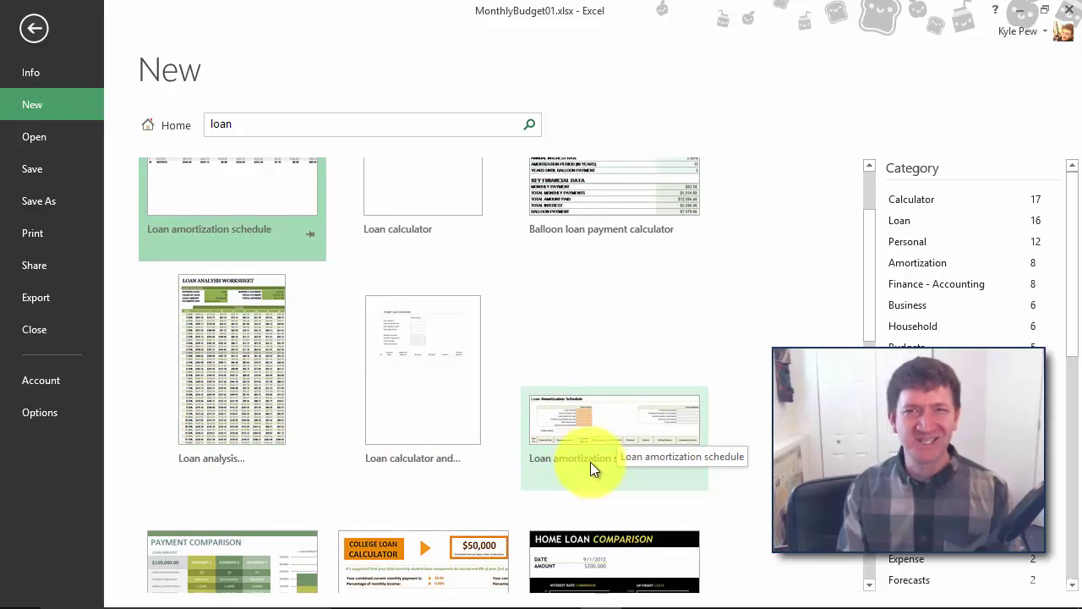
left_click(604, 427)
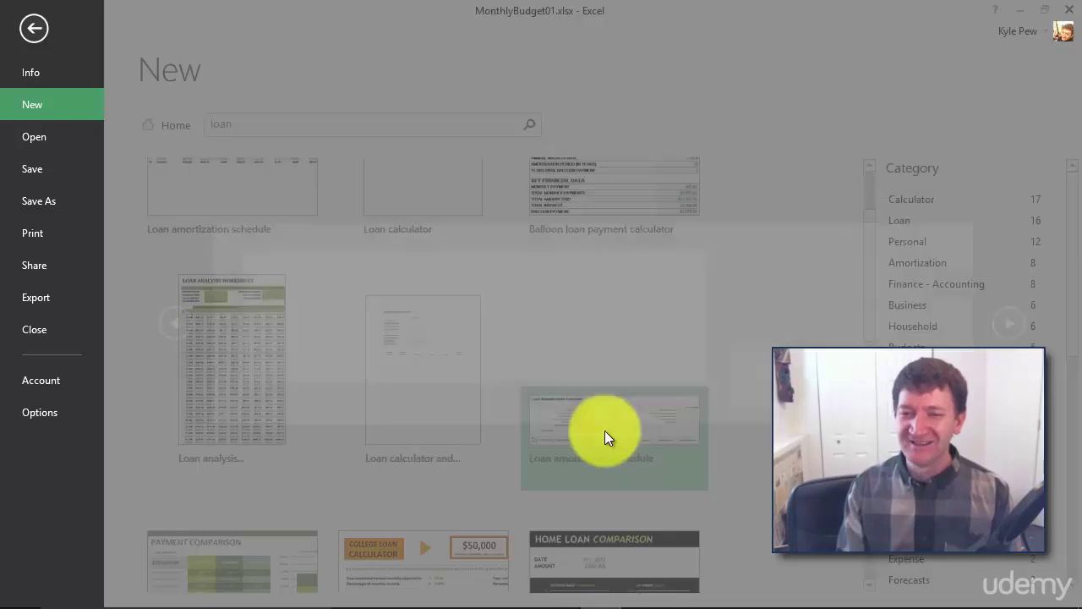
left_click(763, 406)
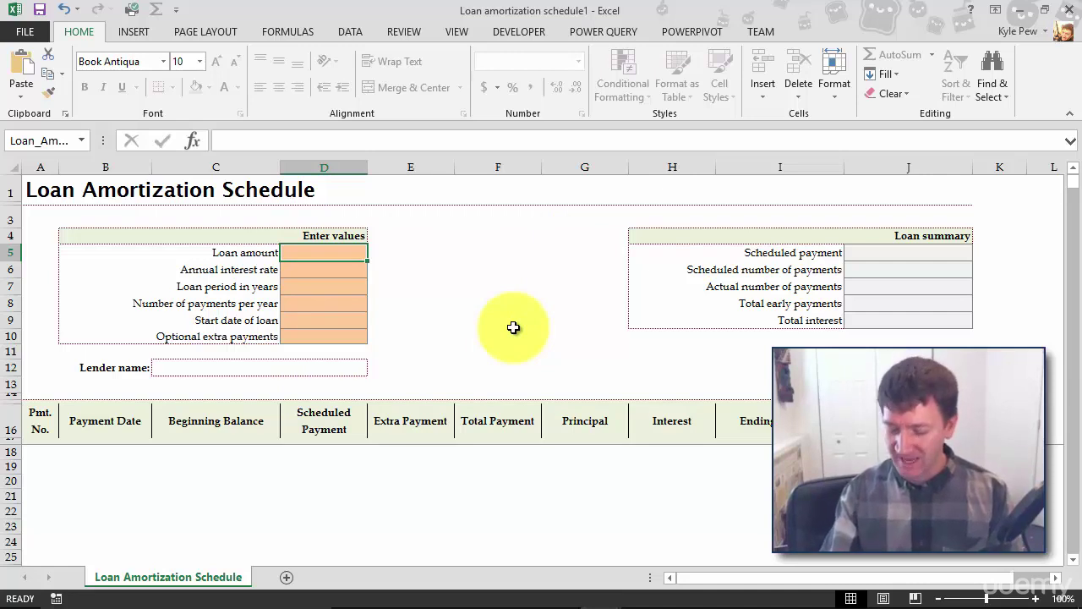
Enter a loan amount of 250,000, an annual interest rate of 4.25% and a loan period of 30 years.
type("250,000")
key("Return")
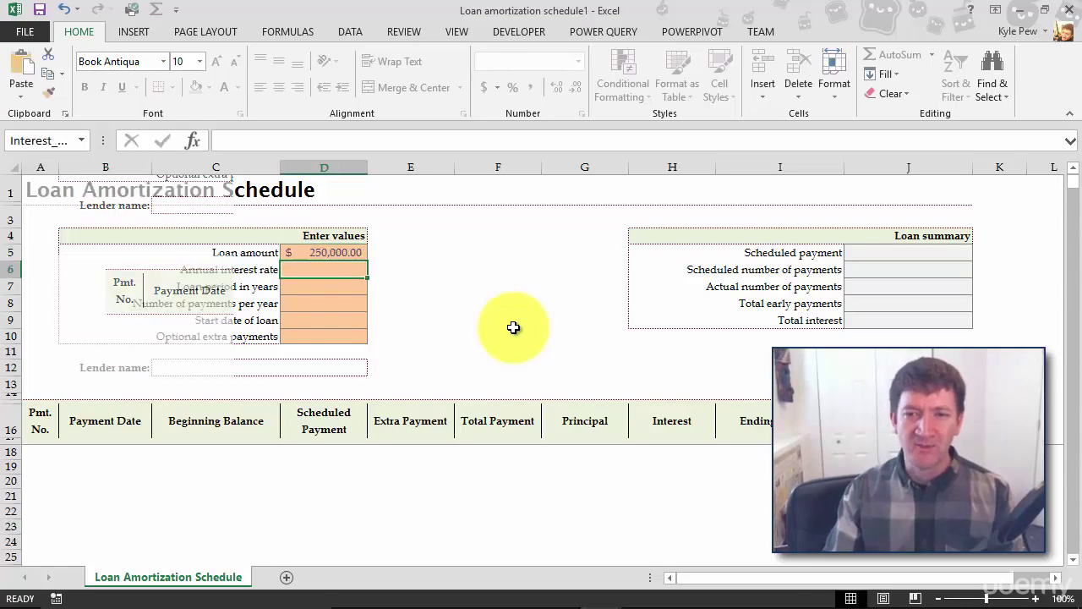
type("4.25")
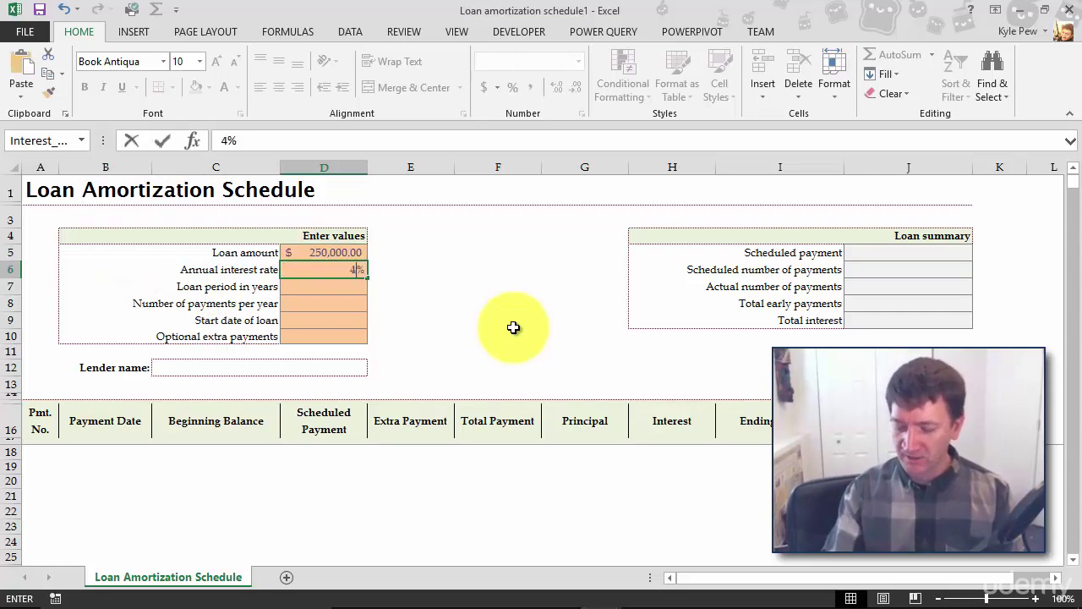
key("Return")
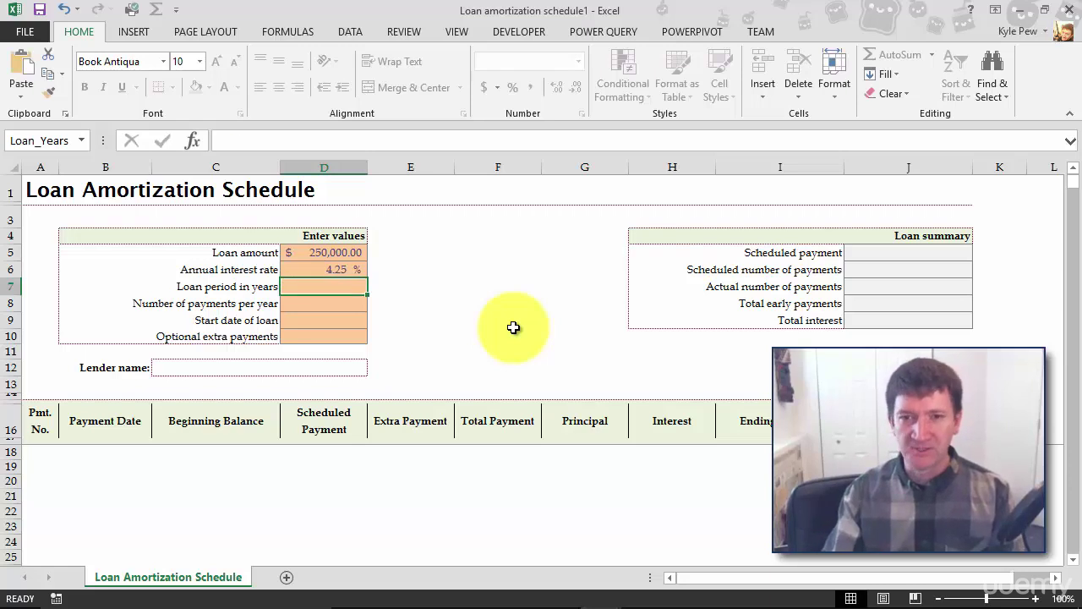
type("30")
key("Return")
Set the number of payments per year to 12 and the start date of the loan to 1/20/2016.
type("12")
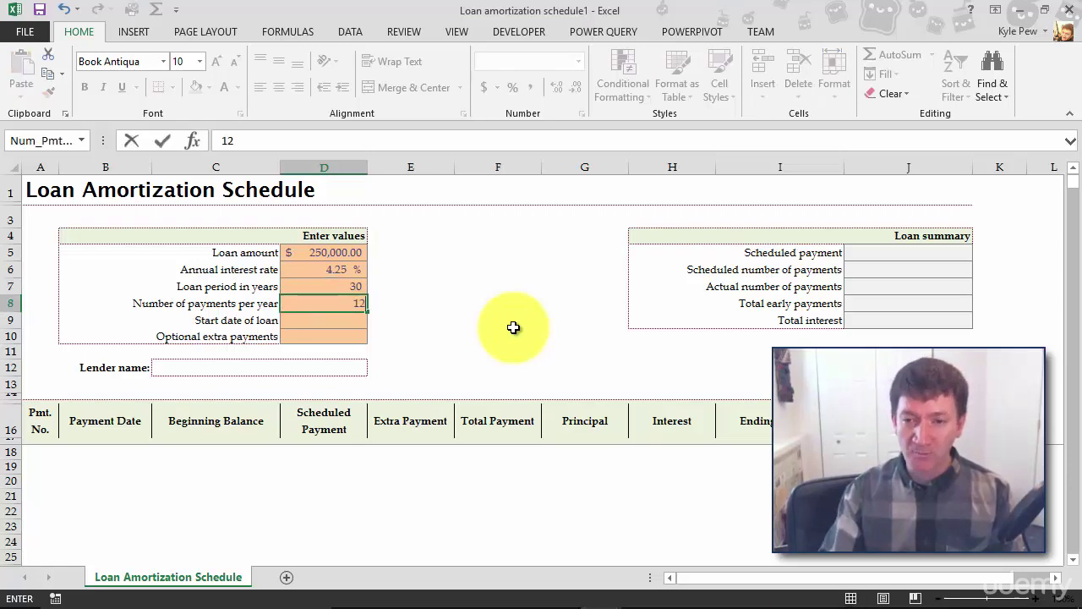
key("ctrl+Return")
key("Return")
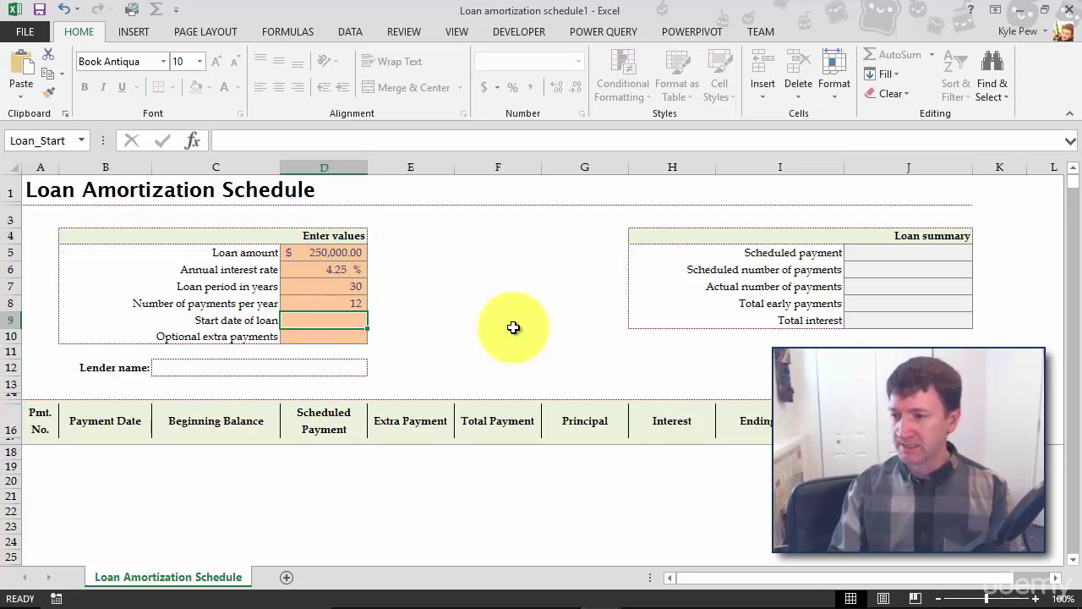
type("1/20/2016")
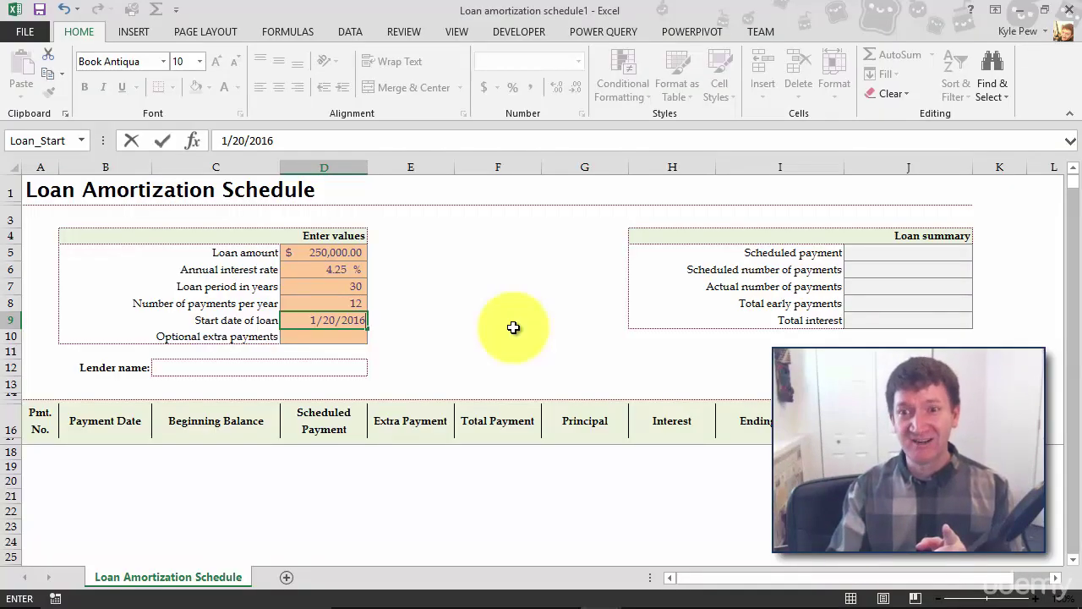
key("Return")
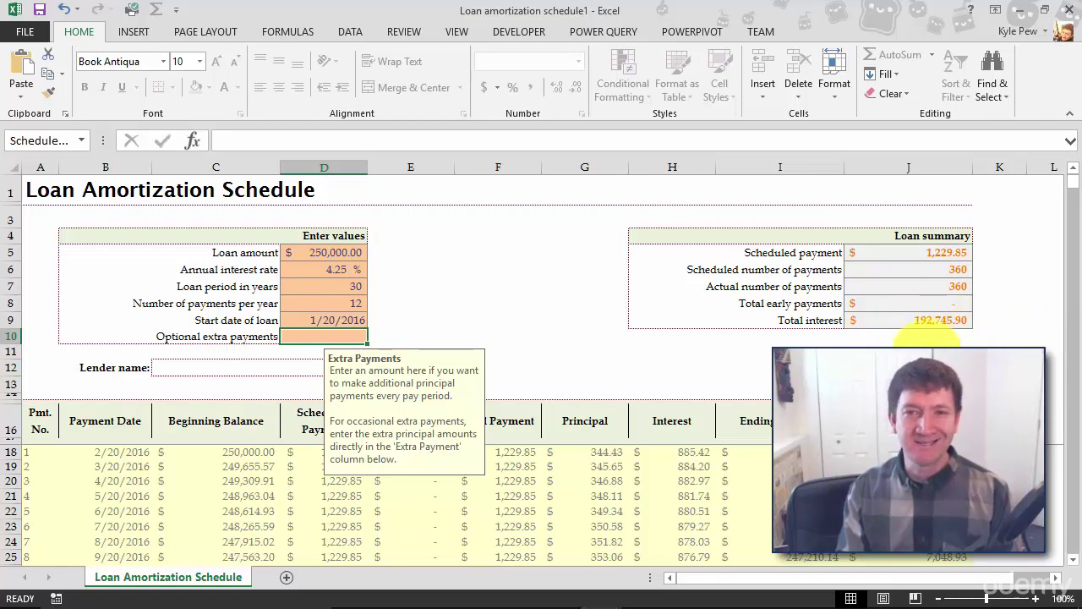
scroll(223, 490, "down", 9)
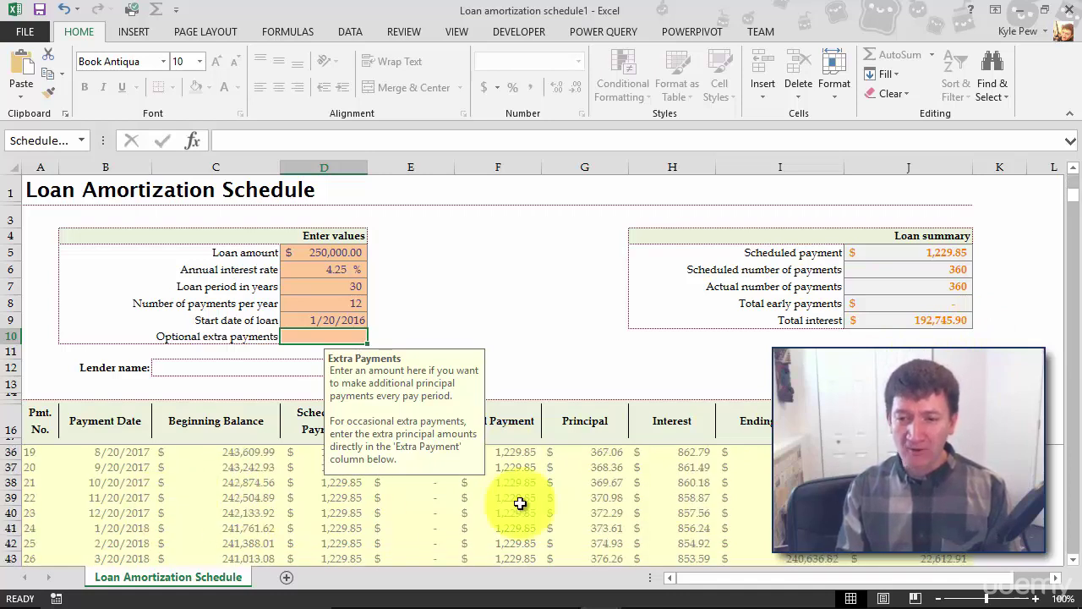